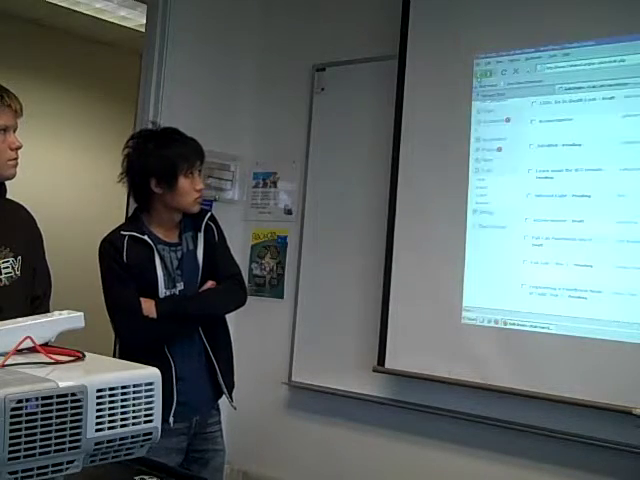
scroll(550, 200, down, 5)
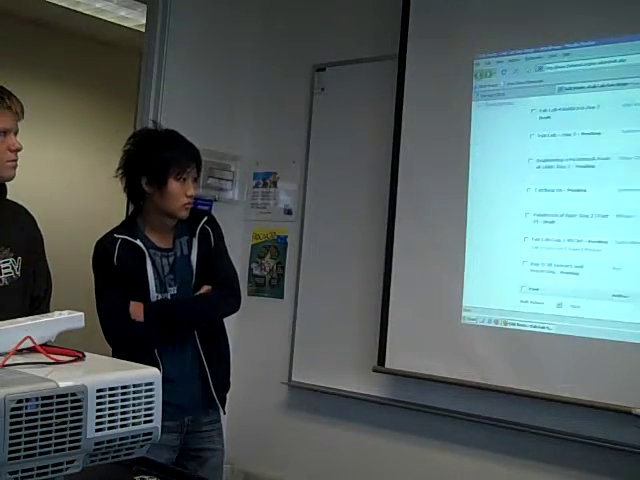
scroll(550, 200, down, 3)
scroll(550, 200, down, 3)
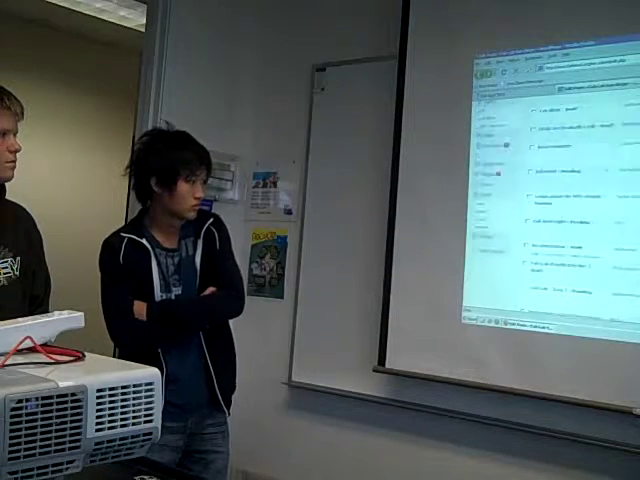
scroll(550, 200, up, 5)
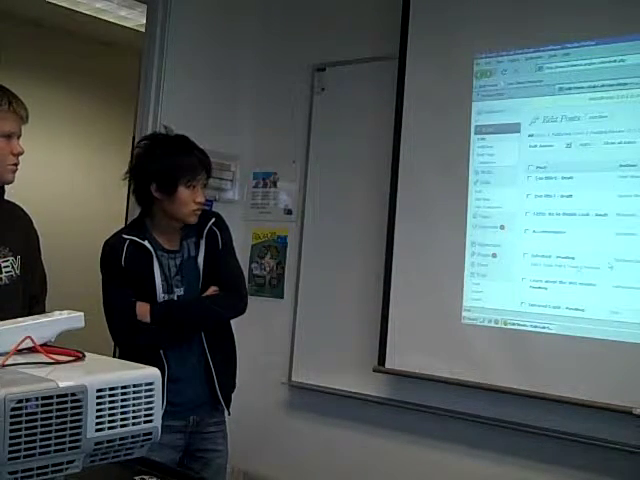
click(560, 215)
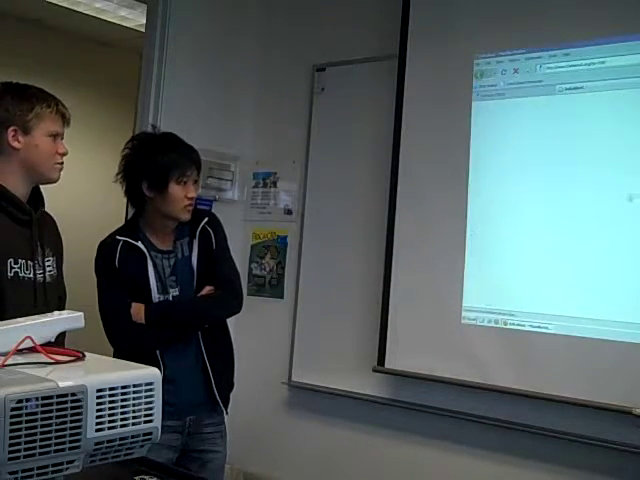
scroll(560, 220, down, 3)
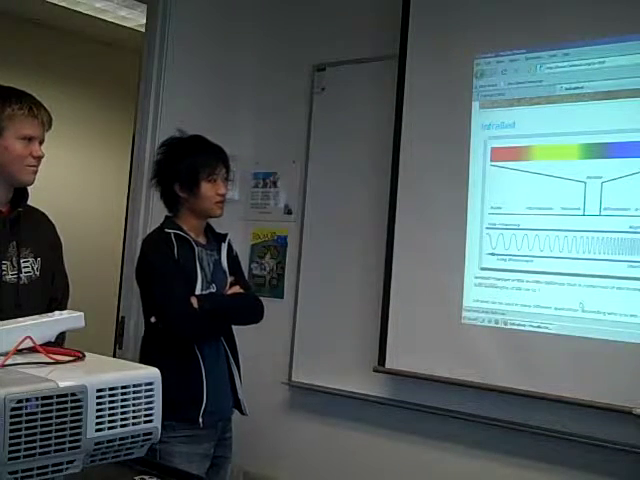
scroll(560, 220, down, 3)
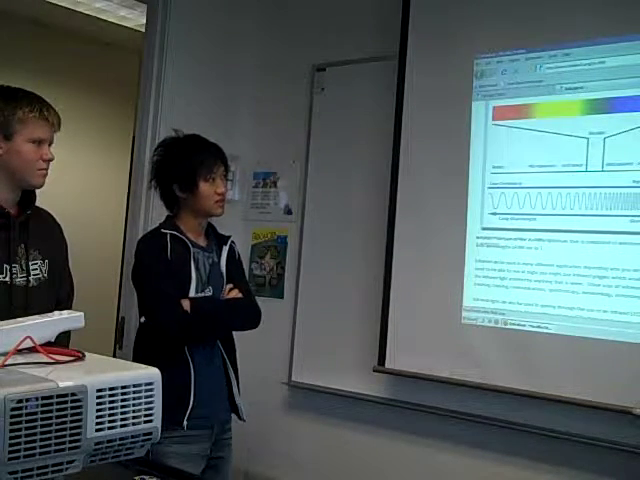